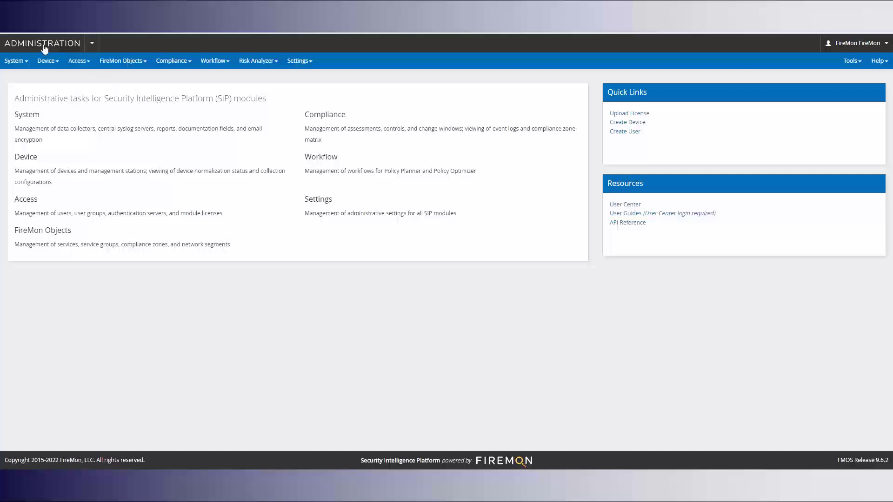
# - Go to the Access > Users page, which lists the existing user accounts
pyautogui.click(81, 63)
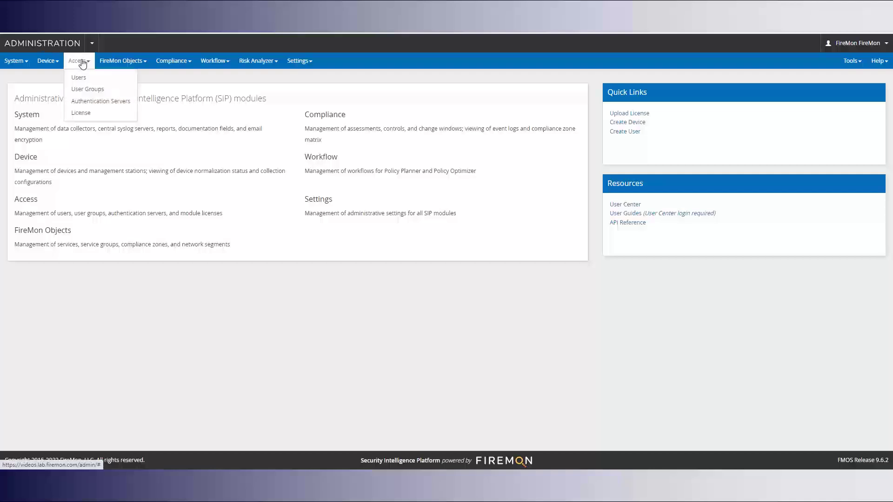
pyautogui.click(80, 78)
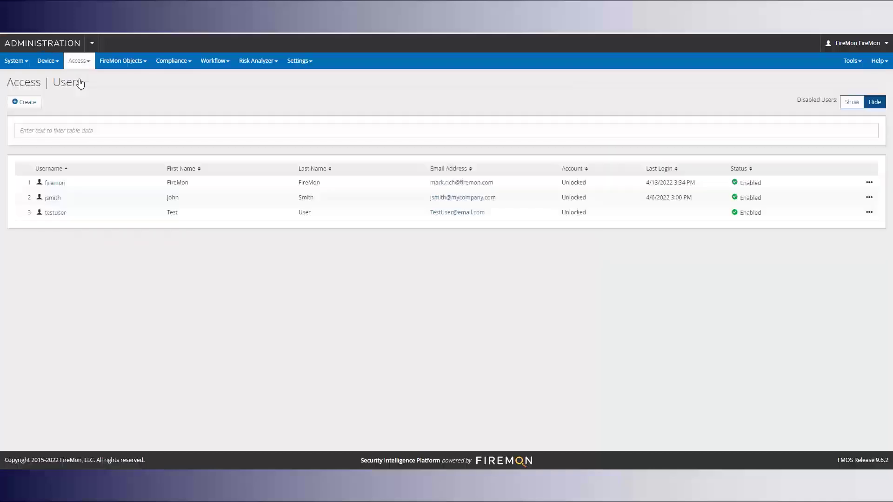
# - Start a new user and fill in the username, e-mail address, and first and last name
pyautogui.click(24, 104)
pyautogui.click(61, 139)
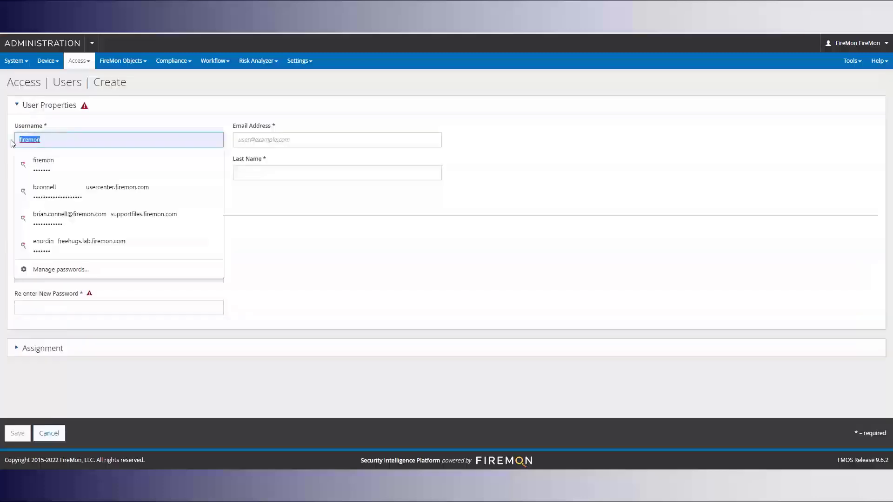
pyautogui.write('b')
pyautogui.press('Down')
pyautogui.press('Tab')
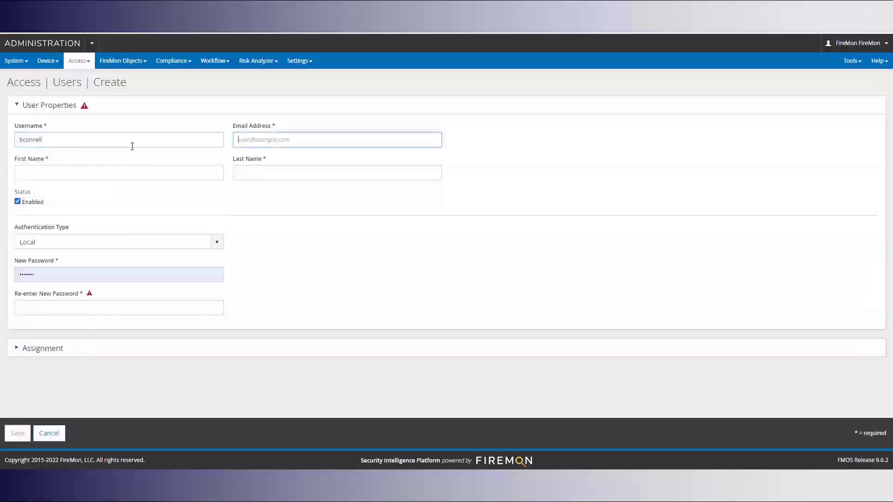
pyautogui.press('Tab')
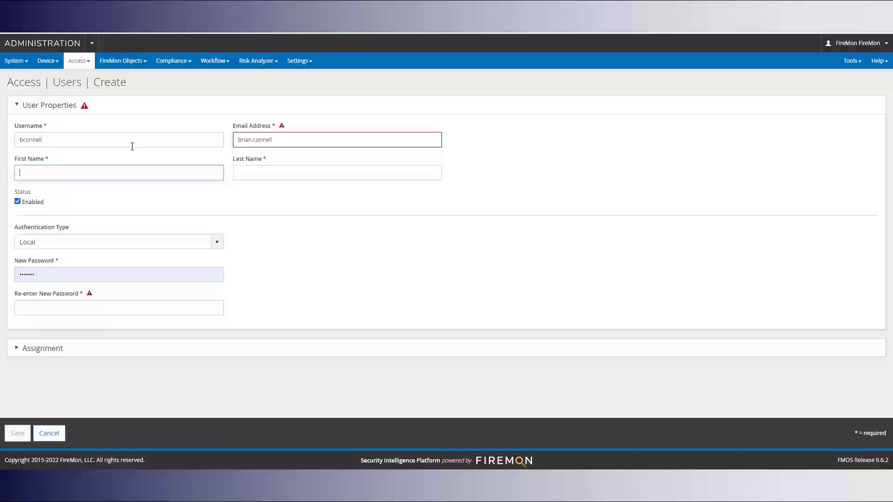
pyautogui.click(282, 140)
pyautogui.click(281, 161)
pyautogui.click(104, 175)
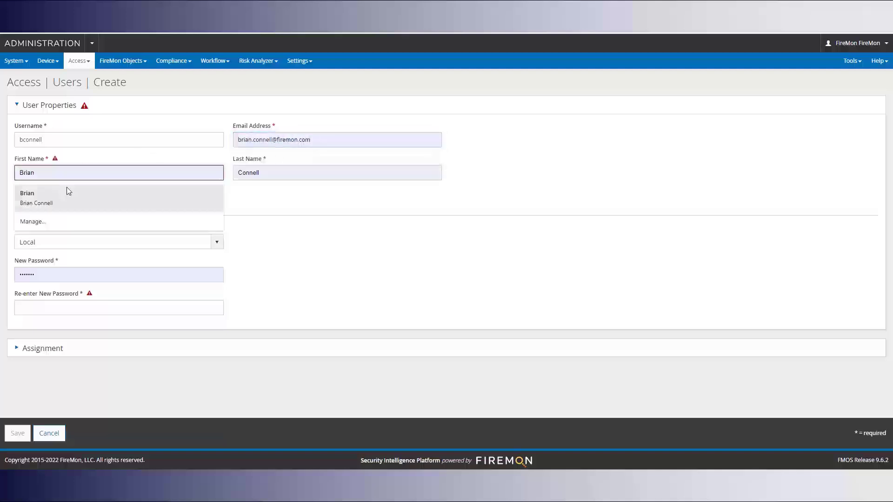
pyautogui.click(67, 191)
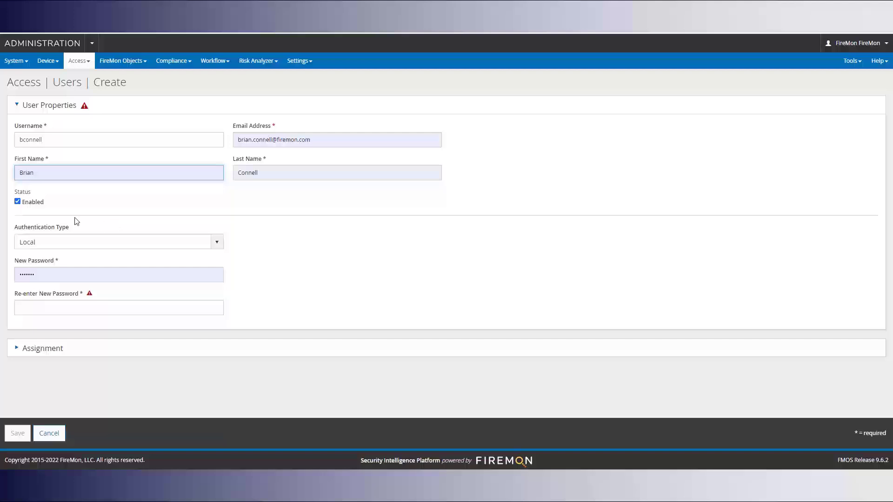
# - Keep Local authentication, enter and confirm the new password, and expand Assignment
pyautogui.click(83, 246)
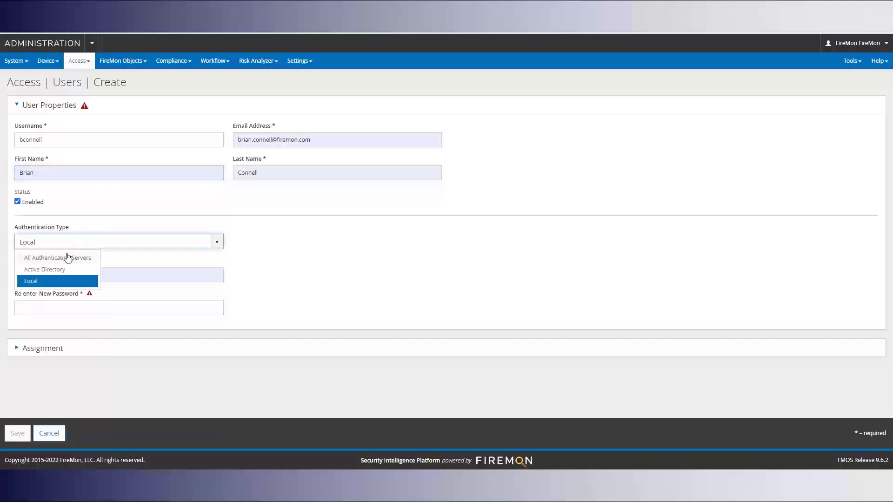
pyautogui.click(55, 281)
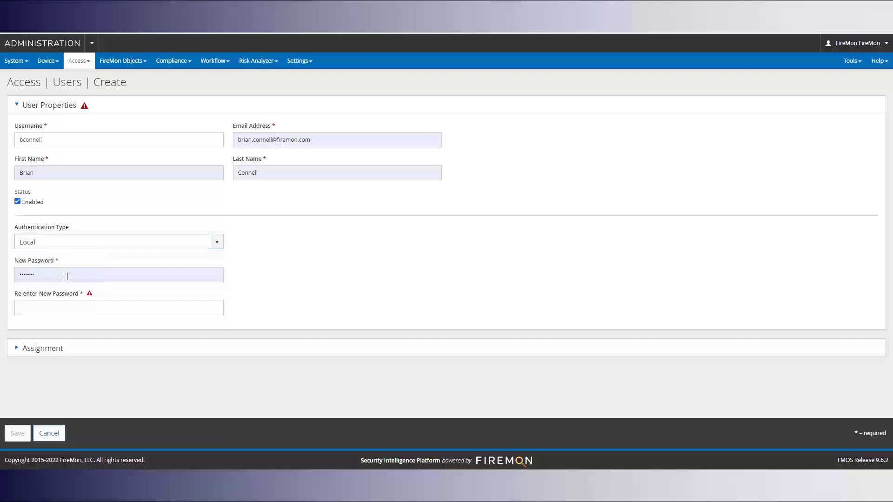
pyautogui.doubleClick(67, 276)
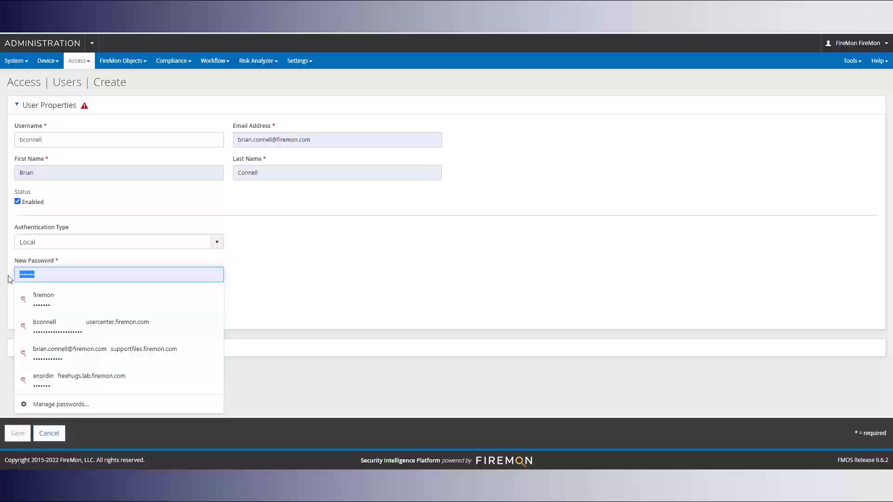
pyautogui.write('firemon')
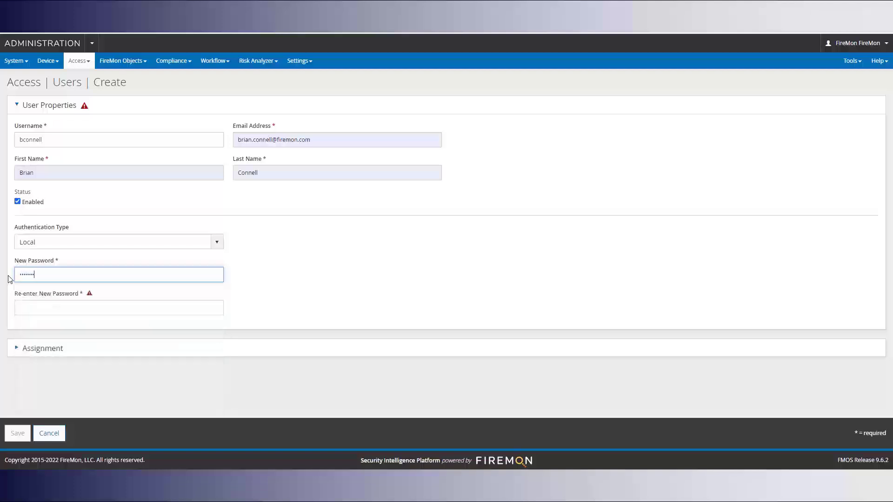
pyautogui.press('Tab')
pyautogui.write('firemon')
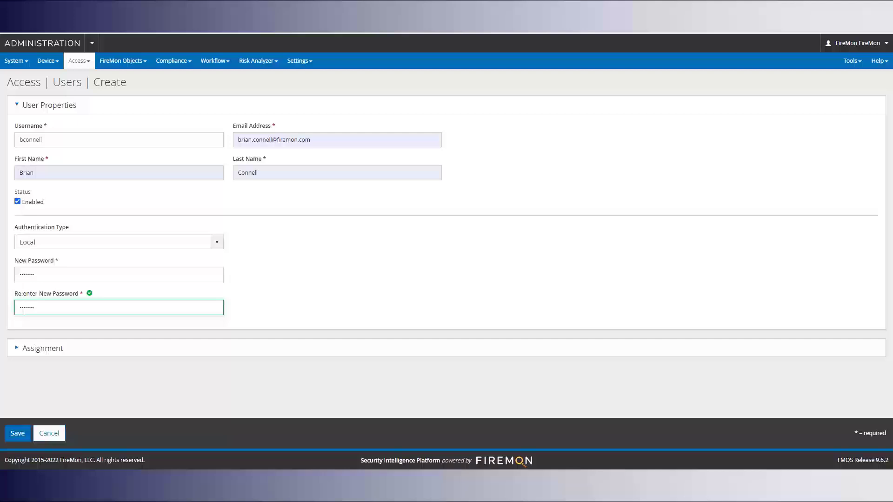
pyautogui.click(21, 350)
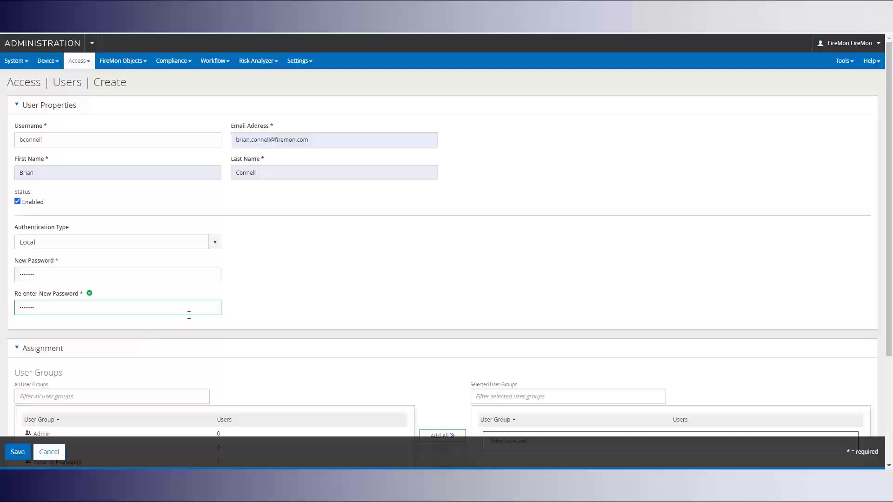
# - Assign SecOps and Admin, remove Admin so only SecOps remains, and save the user
pyautogui.scroll(-3, 207, 307)
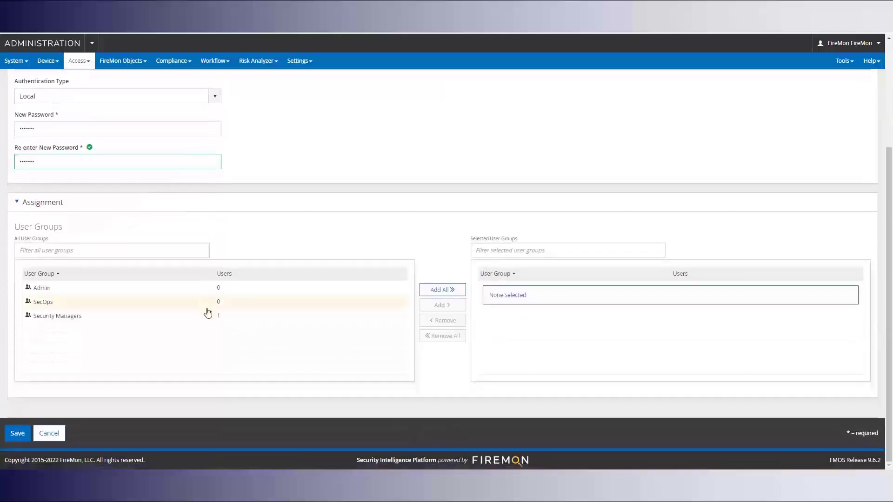
pyautogui.click(52, 304)
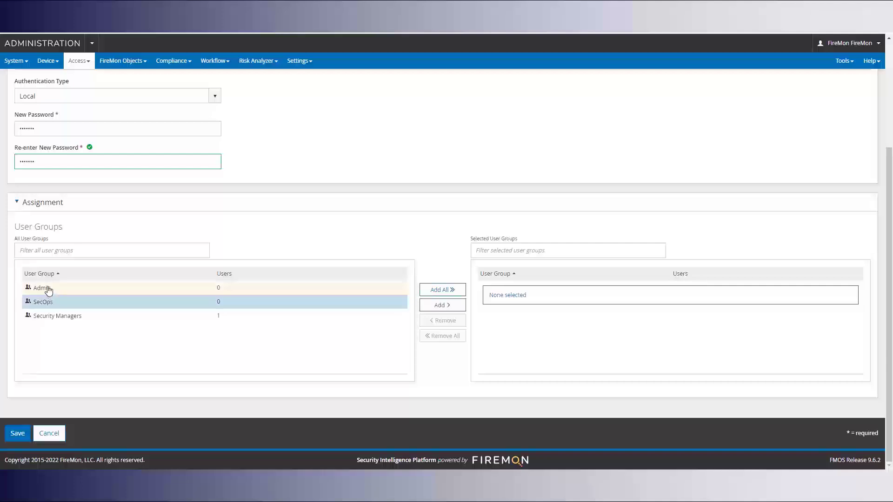
pyautogui.keyDown('ctrl'); pyautogui.click(309, 289); pyautogui.keyUp('ctrl')
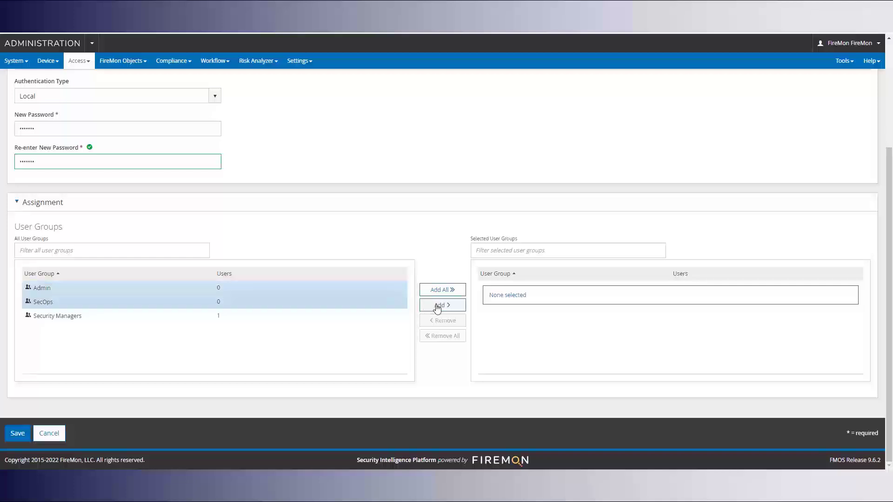
pyautogui.click(437, 306)
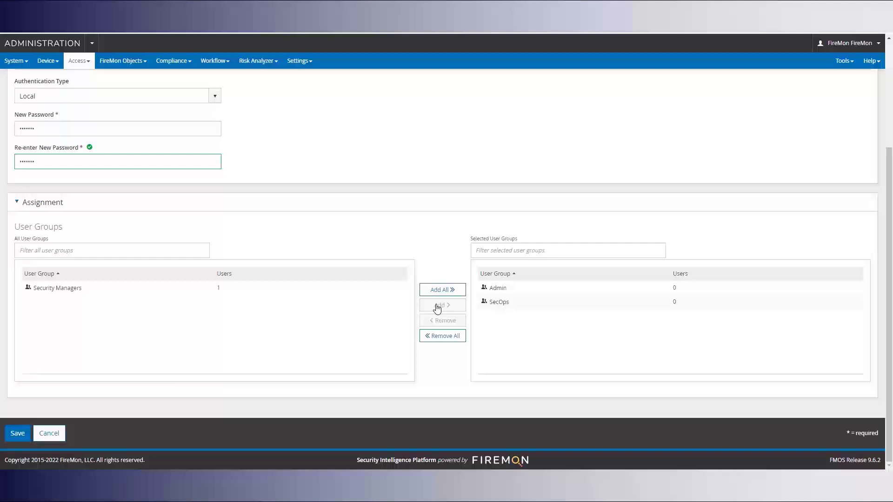
pyautogui.click(506, 293)
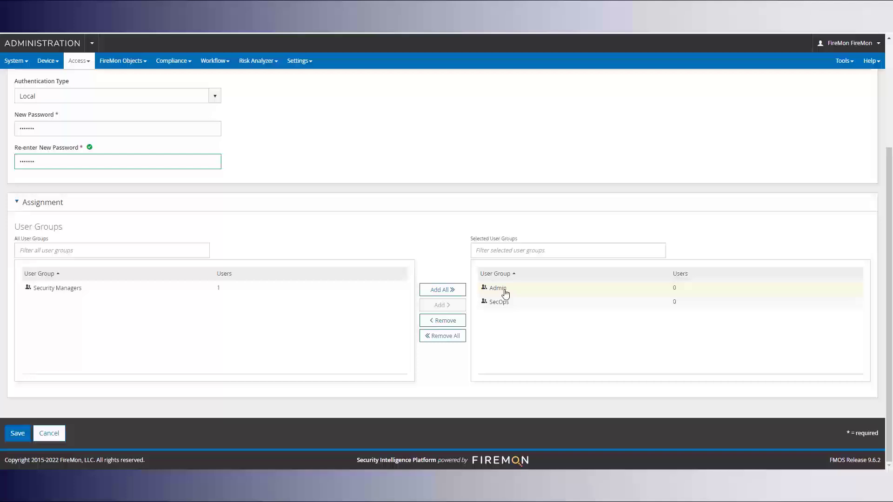
pyautogui.click(459, 328)
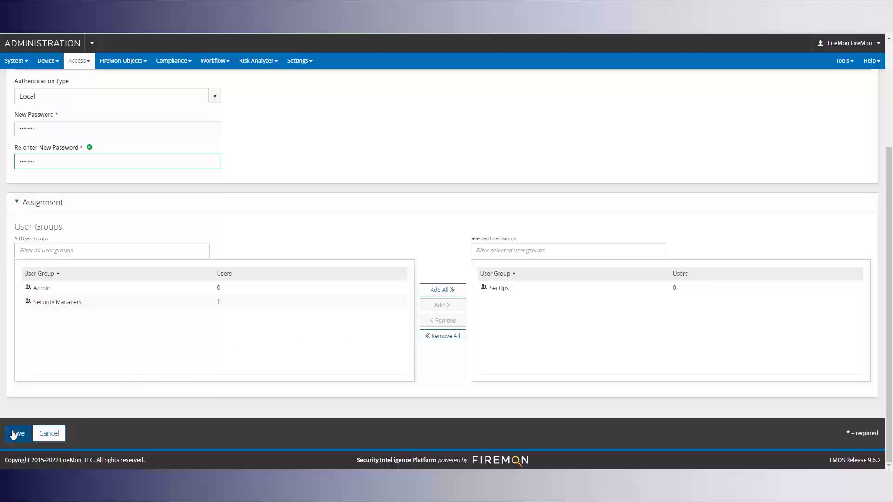
pyautogui.click(14, 434)
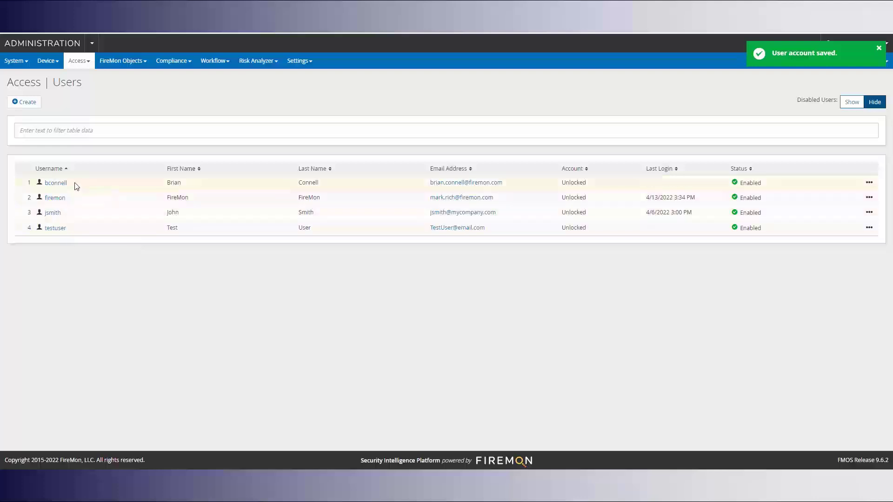
# - Go to Access > User Groups, where SecOps shows 1 user and All Users shows 4
pyautogui.click(80, 64)
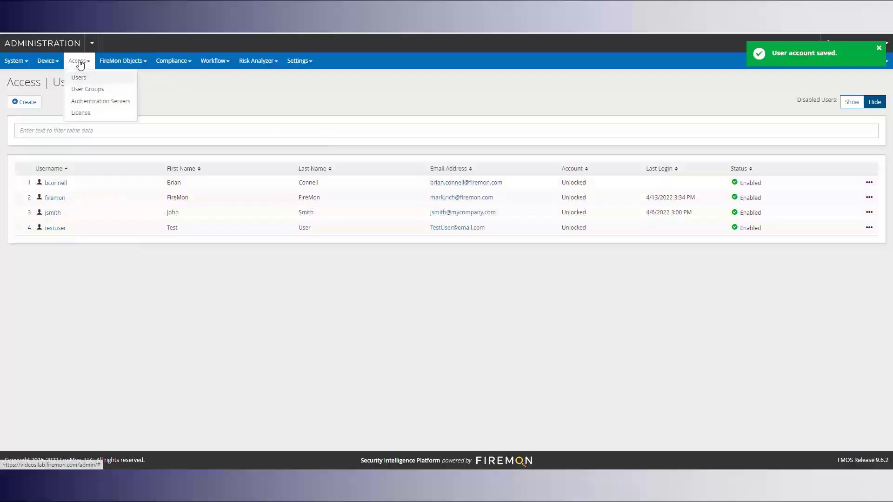
pyautogui.click(86, 89)
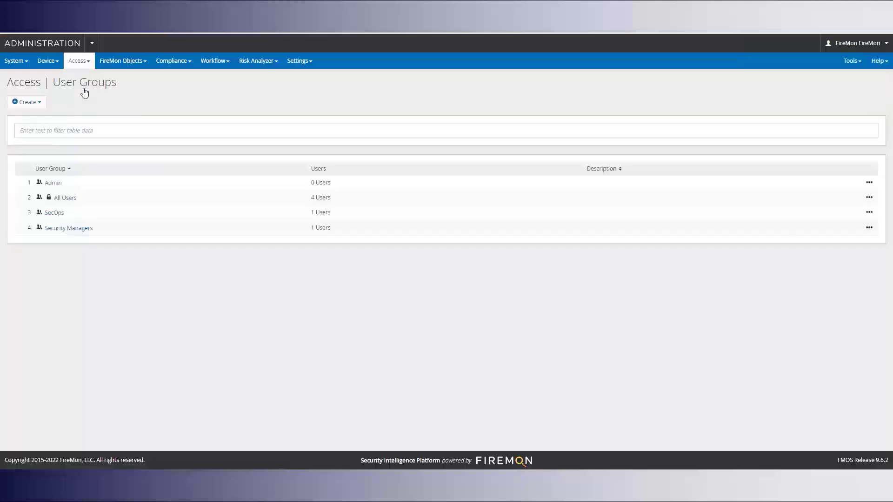
# - Open the SecOps group, leave its description empty, and add a second existing user as a member
pyautogui.click(53, 213)
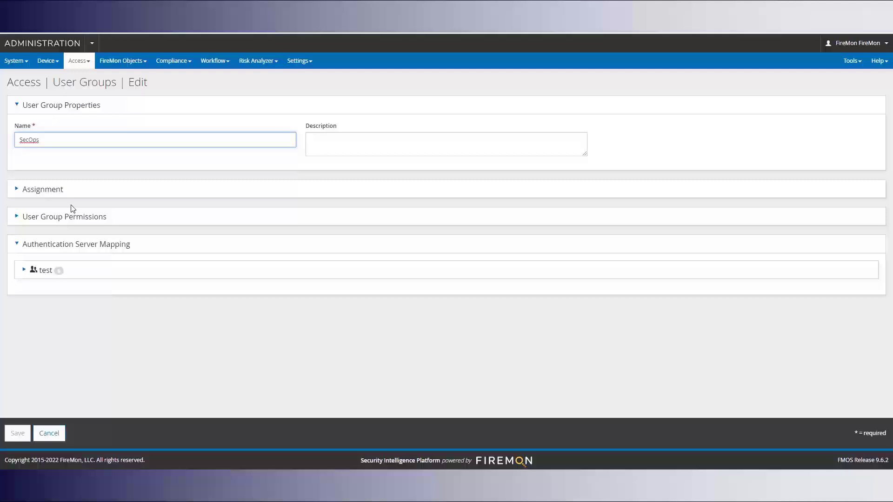
pyautogui.moveTo(44, 140); pyautogui.dragTo(13, 144)
pyautogui.click(328, 142)
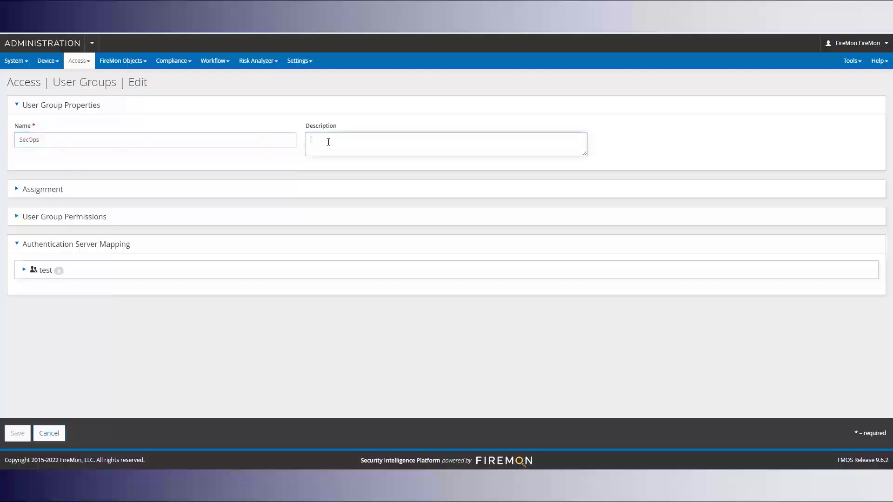
pyautogui.click(35, 196)
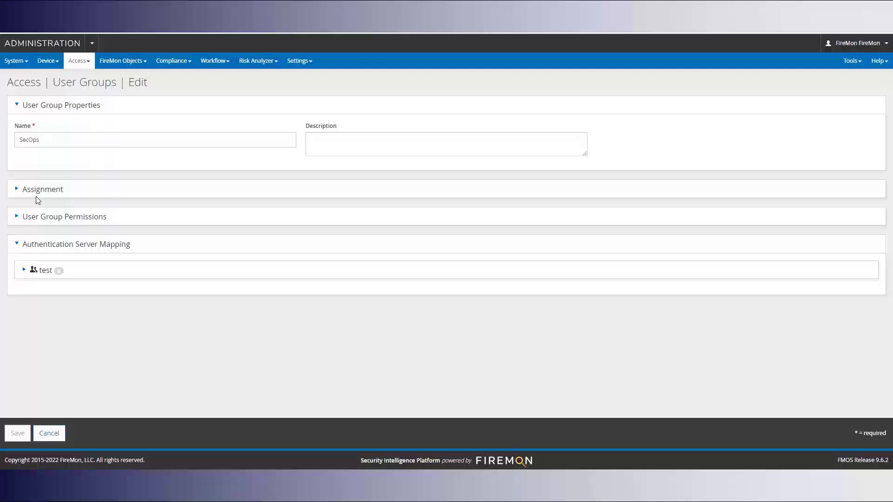
pyautogui.click(42, 191)
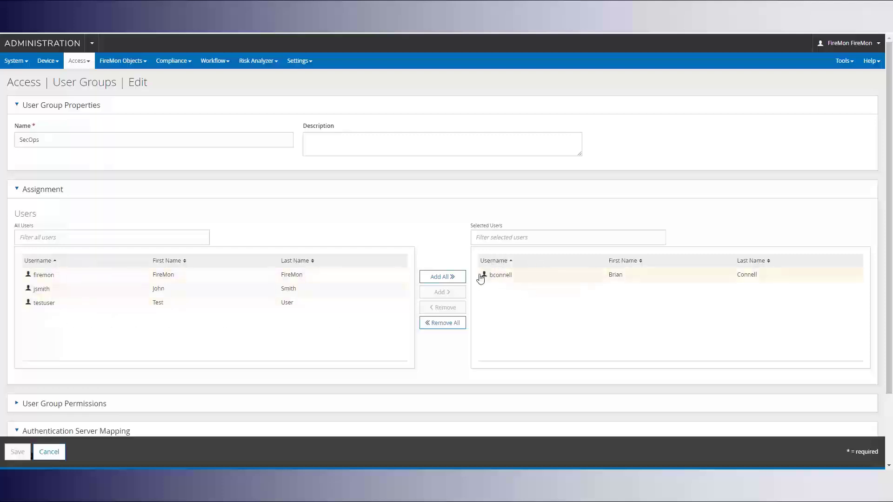
pyautogui.click(83, 295)
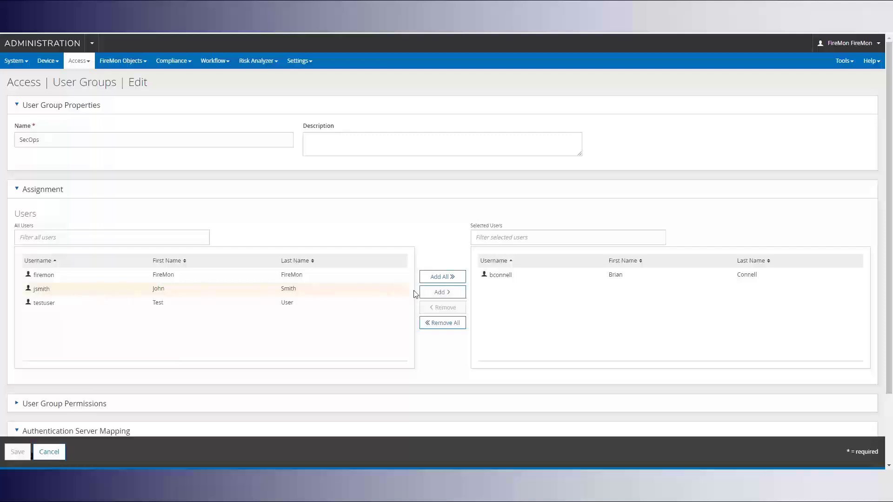
pyautogui.click(437, 293)
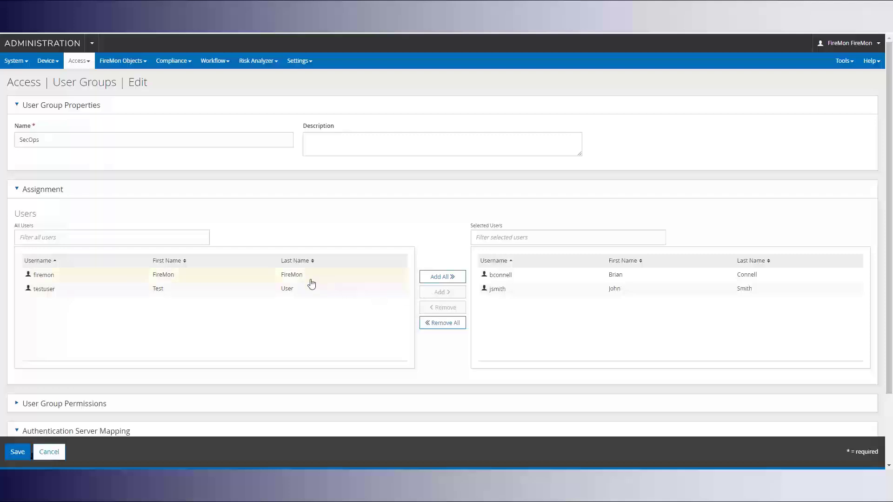
pyautogui.scroll(-2, 311, 284)
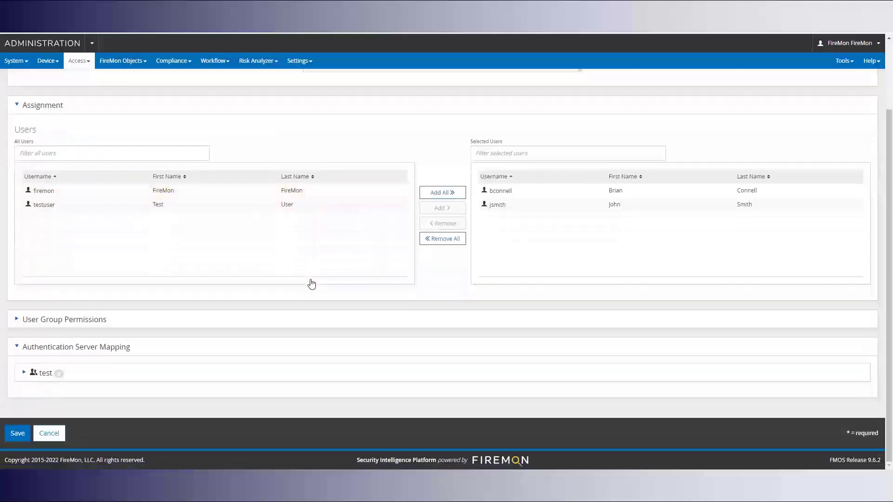
# - Grant SecOps read on Data Collectors and Server Licenses, and write on Assessments and Controls and Authentication Servers
pyautogui.click(78, 323)
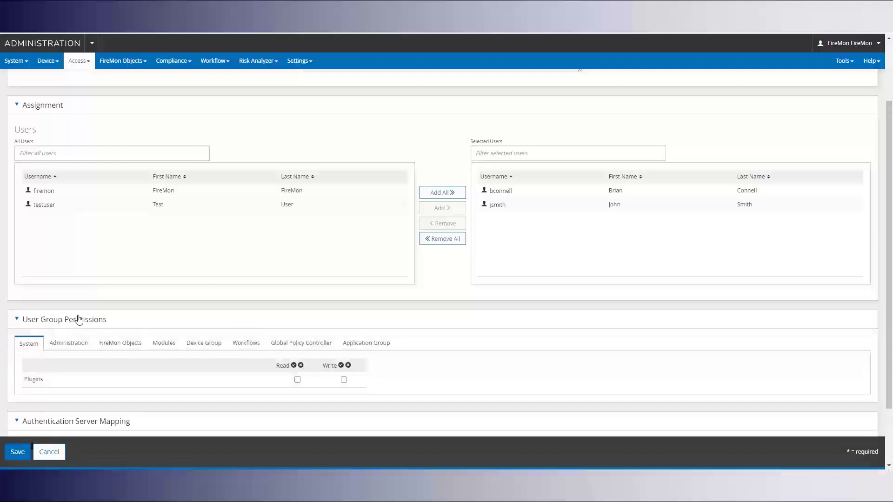
pyautogui.scroll(-2, 177, 302)
pyautogui.click(73, 271)
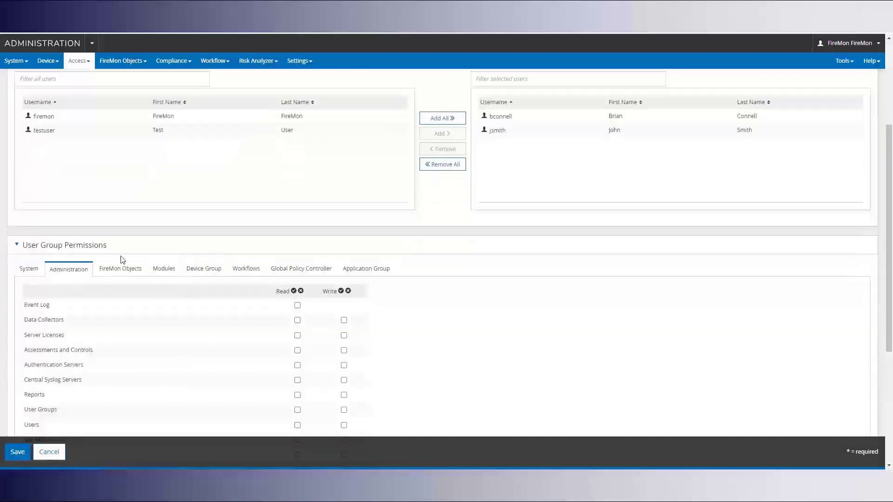
pyautogui.scroll(-2, 121, 259)
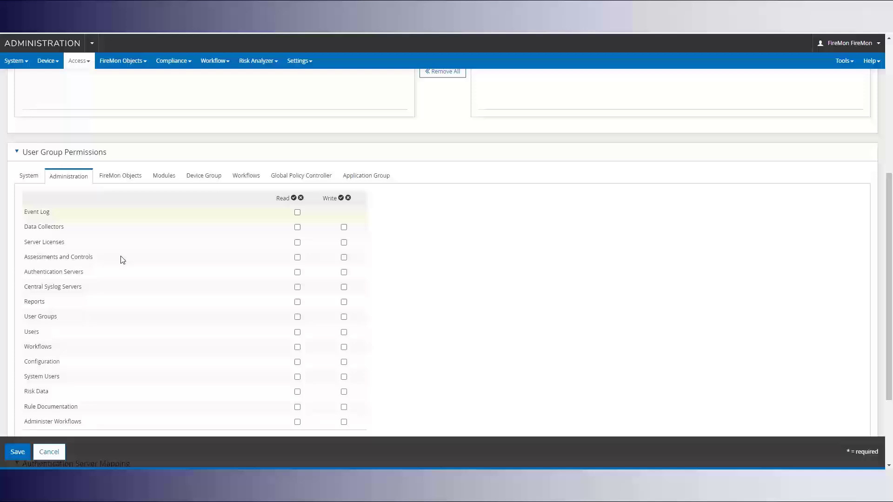
pyautogui.click(298, 227)
pyautogui.click(297, 243)
pyautogui.click(343, 258)
pyautogui.click(344, 272)
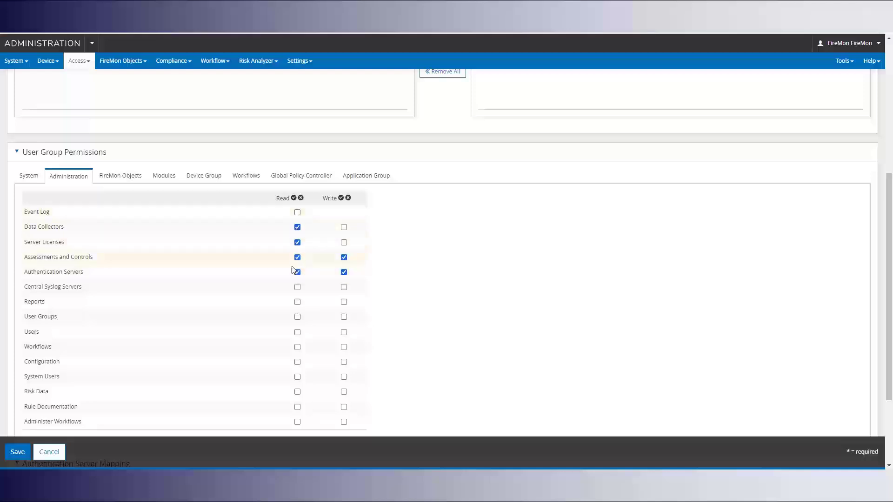
# - Review the System and Administration permissions, then move to the FireMon Objects permissions
pyautogui.click(28, 177)
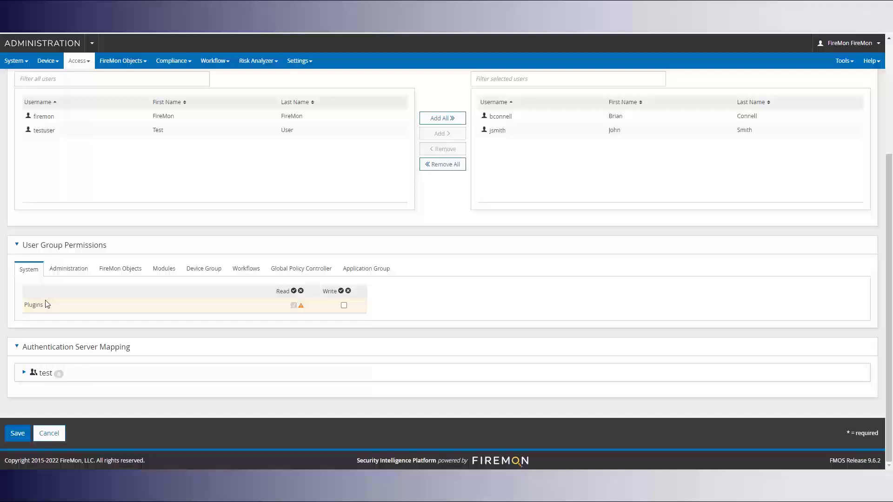
pyautogui.click(73, 277)
pyautogui.scroll(-4, 154, 274)
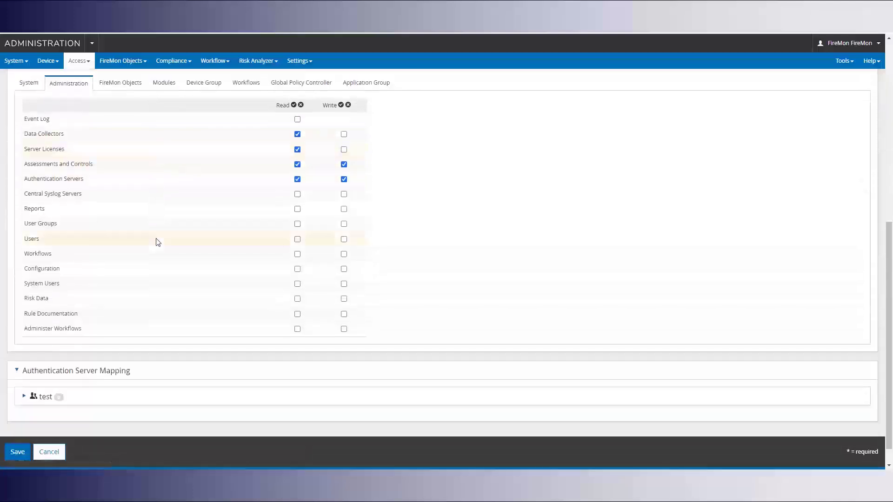
pyautogui.scroll(1, 158, 242)
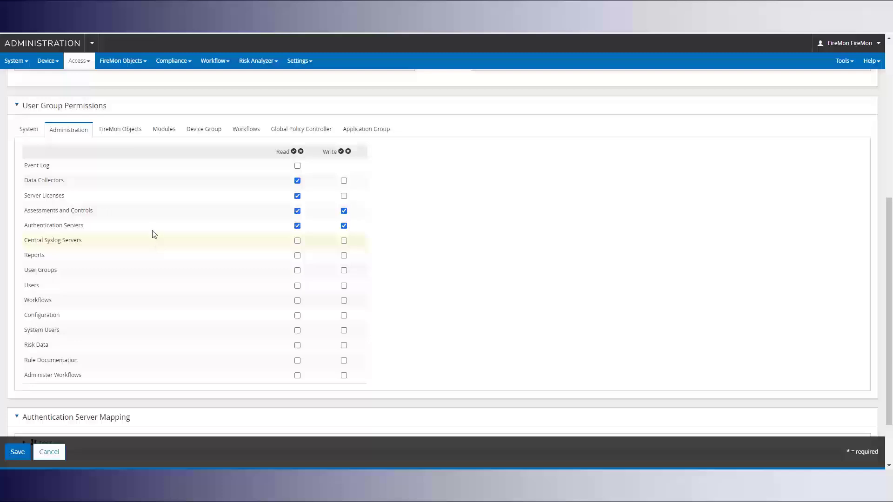
pyautogui.click(119, 130)
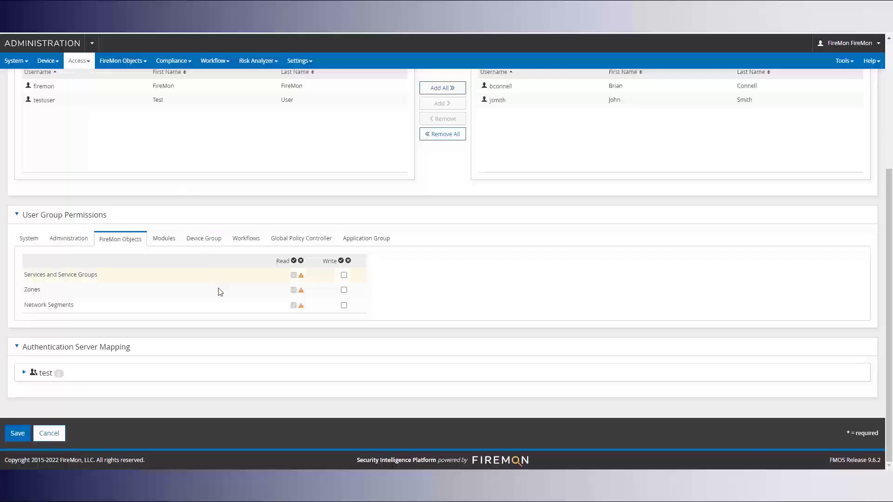
# - Grant SecOps read-write on the Dallas device group, leaving Chicago and All Devices unchecked
pyautogui.moveTo(302, 281)
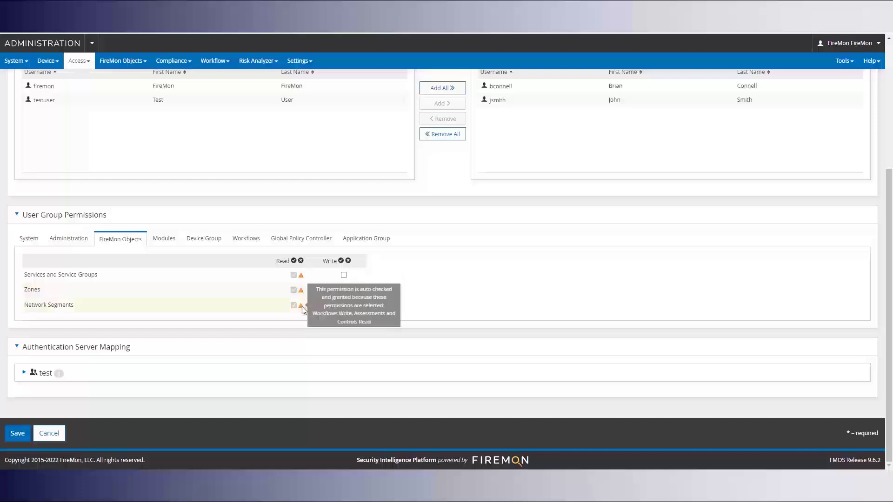
pyautogui.click(161, 242)
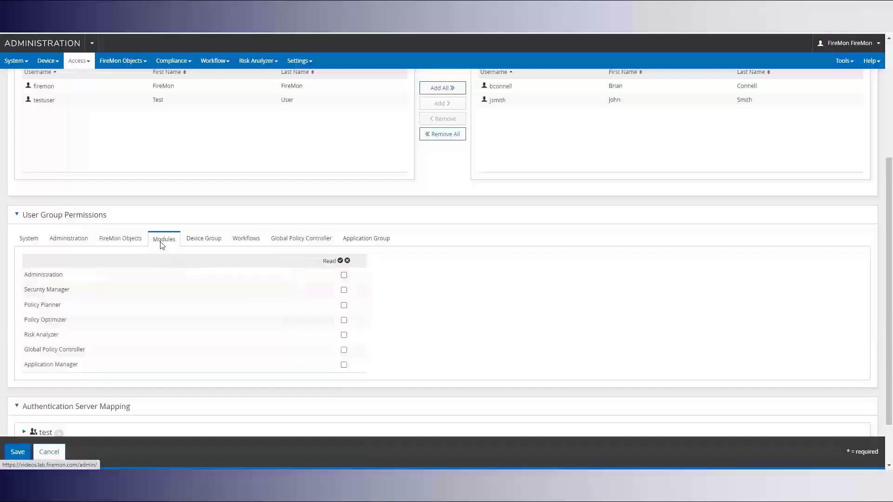
pyautogui.click(93, 44)
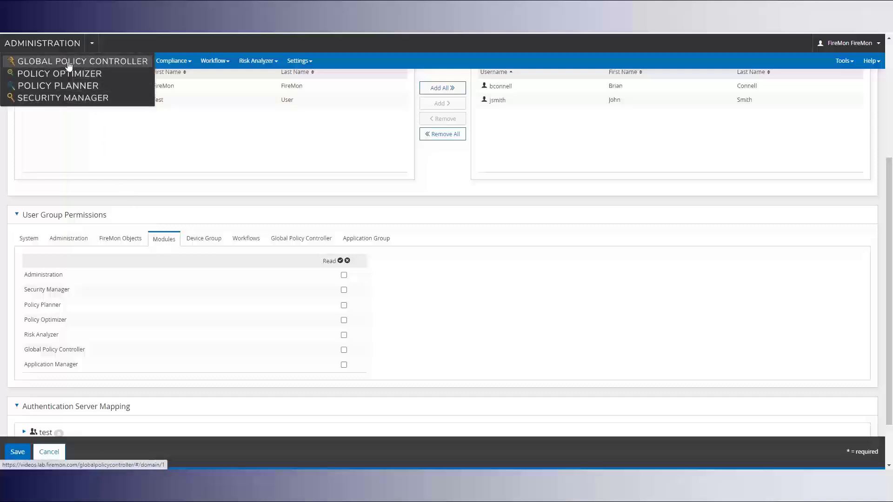
pyautogui.click(206, 215)
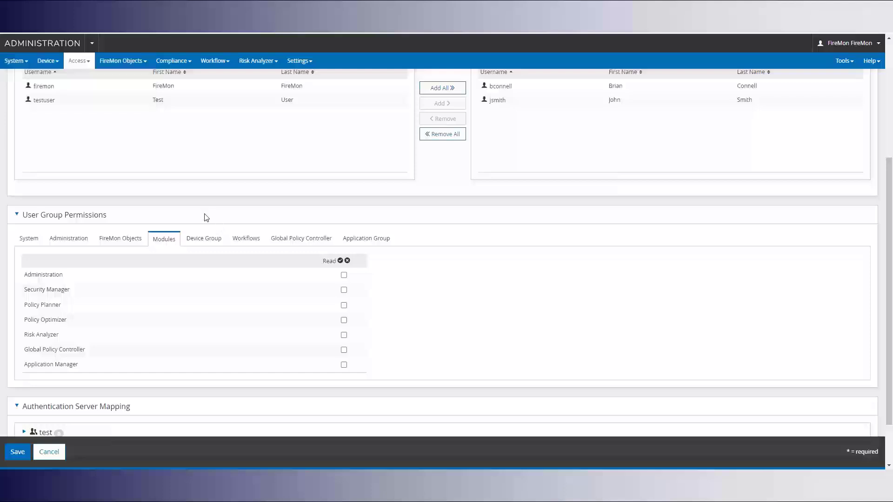
pyautogui.click(215, 240)
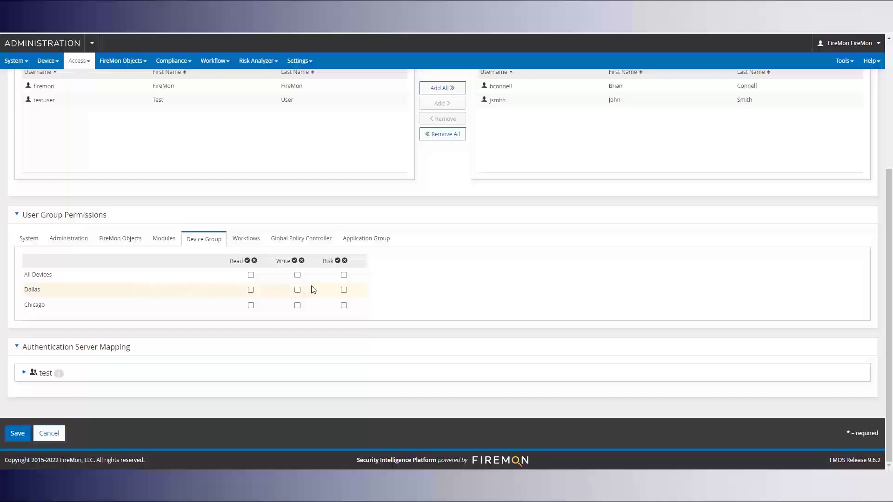
pyautogui.click(297, 290)
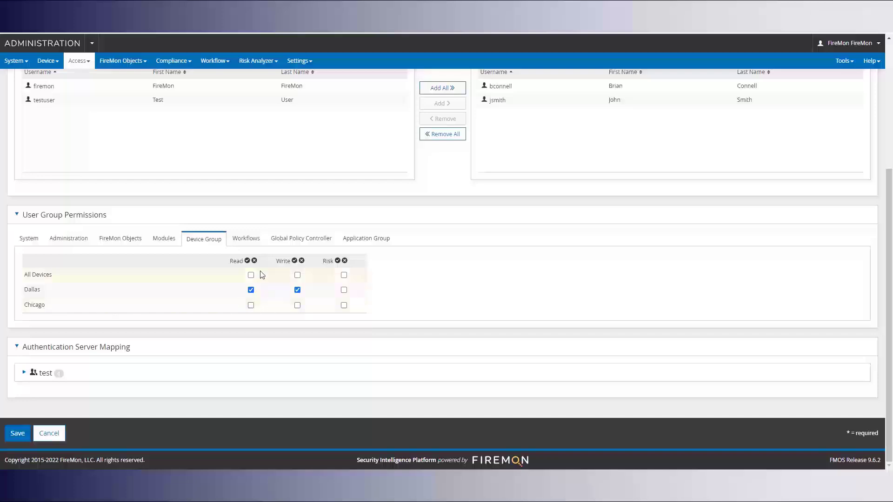
pyautogui.click(253, 245)
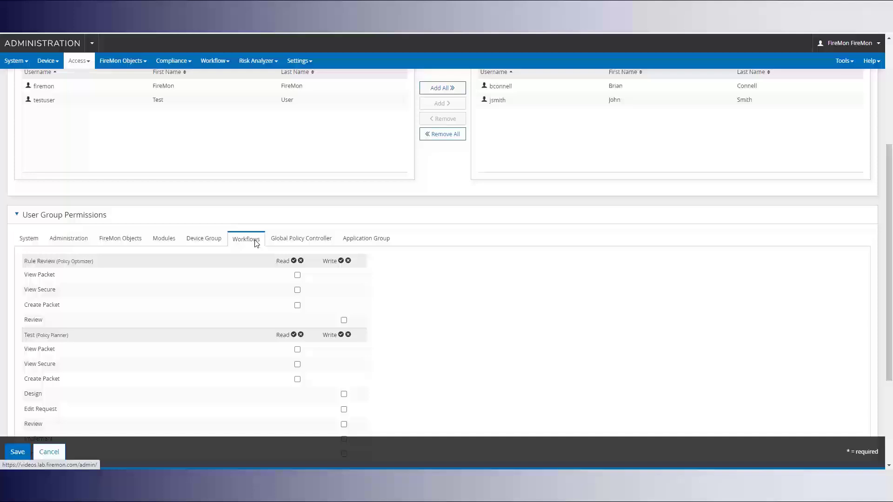
# - Grant read on Rule Review and Test packet items, write on Test Edit Request, then save
pyautogui.scroll(-2, 255, 242)
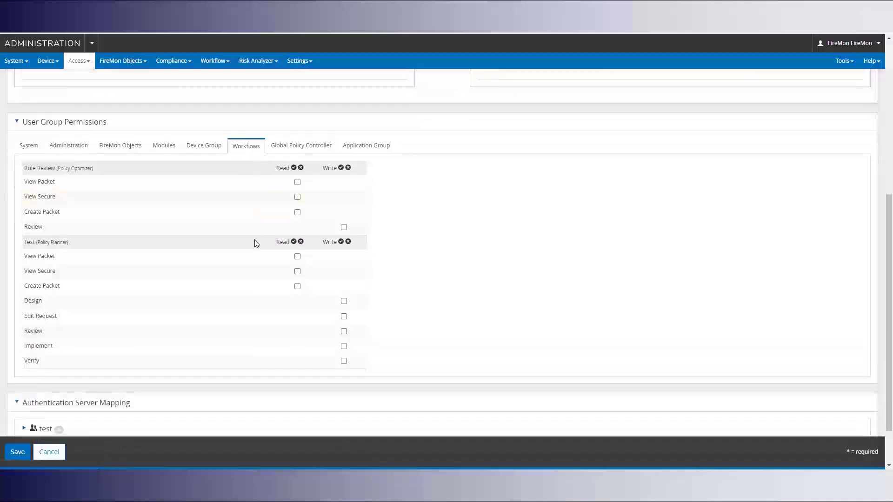
pyautogui.click(297, 182)
pyautogui.click(298, 197)
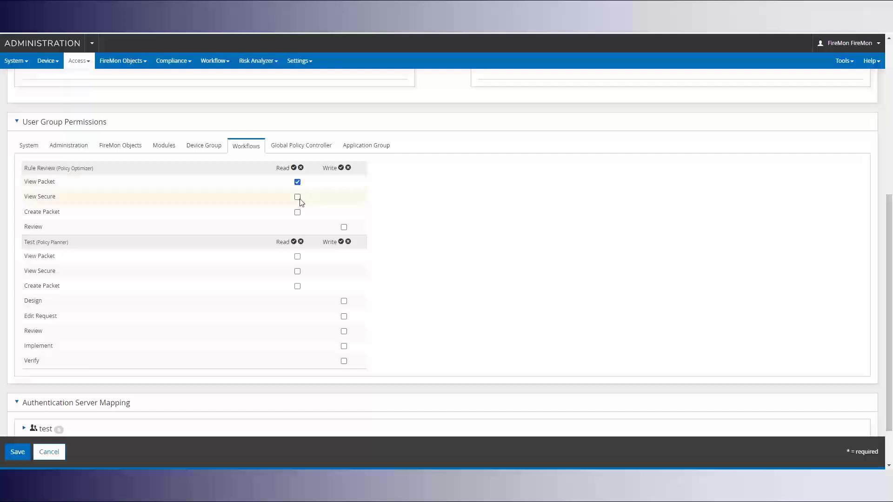
pyautogui.click(298, 212)
pyautogui.click(297, 257)
pyautogui.click(297, 272)
pyautogui.click(297, 287)
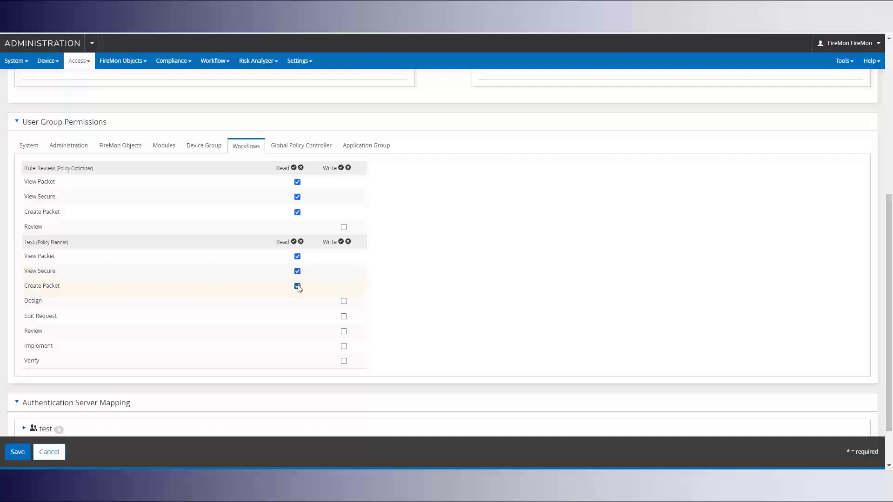
pyautogui.click(343, 316)
pyautogui.scroll(-1, 409, 321)
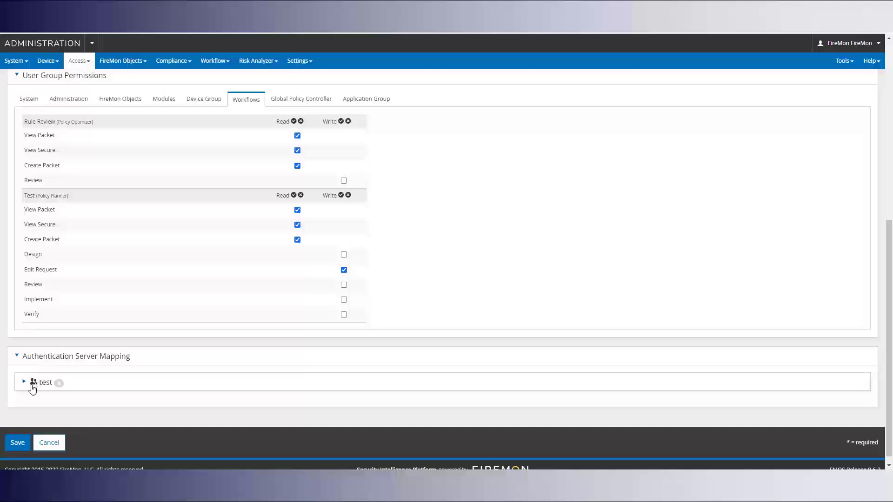
pyautogui.click(19, 444)
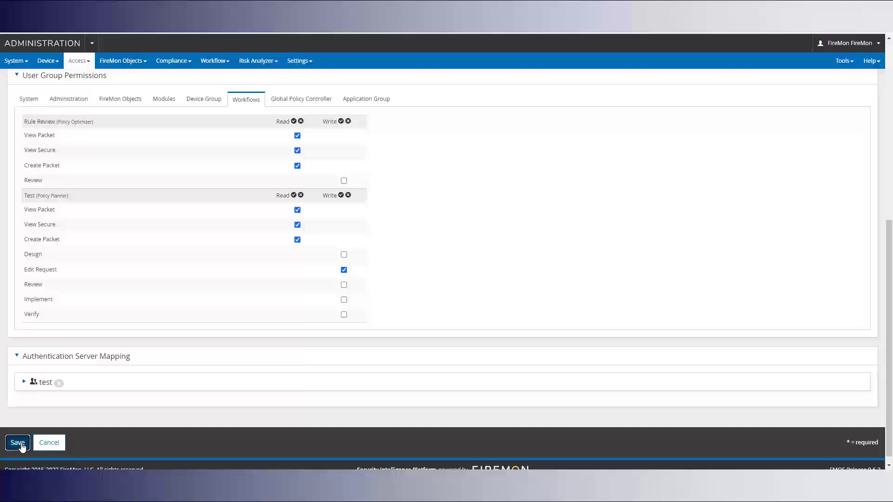